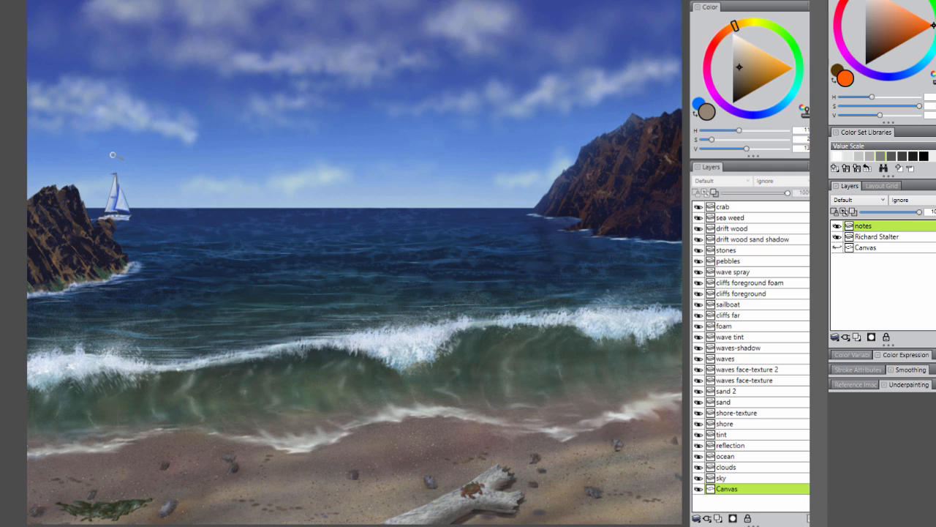
# - Circle the sailboat and the crab on the driftwood in orange, and undo both marks
pyautogui.moveTo(95, 153)
pyautogui.mouseDown()
pyautogui.moveTo(165, 254)
pyautogui.moveTo(167, 174)
pyautogui.mouseUp()
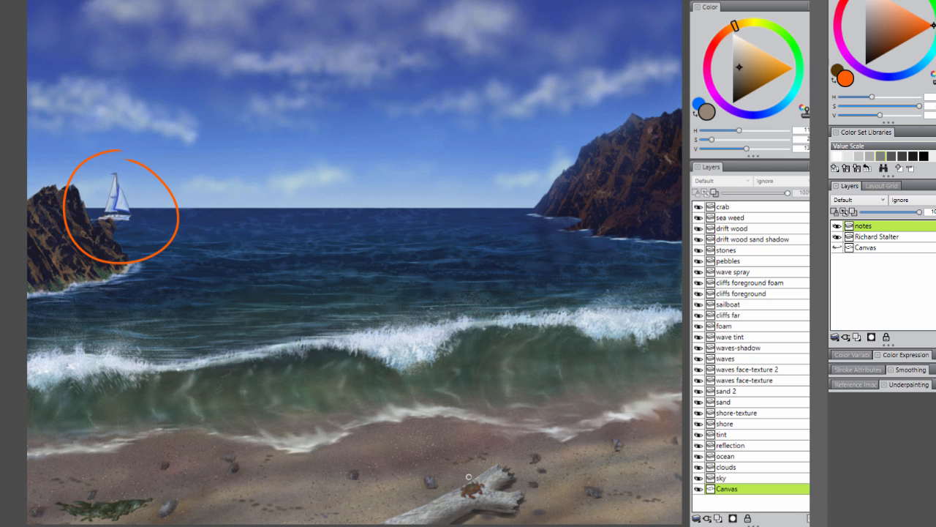
pyautogui.moveTo(450, 473)
pyautogui.mouseDown()
pyautogui.moveTo(483, 517)
pyautogui.moveTo(479, 459)
pyautogui.mouseUp()
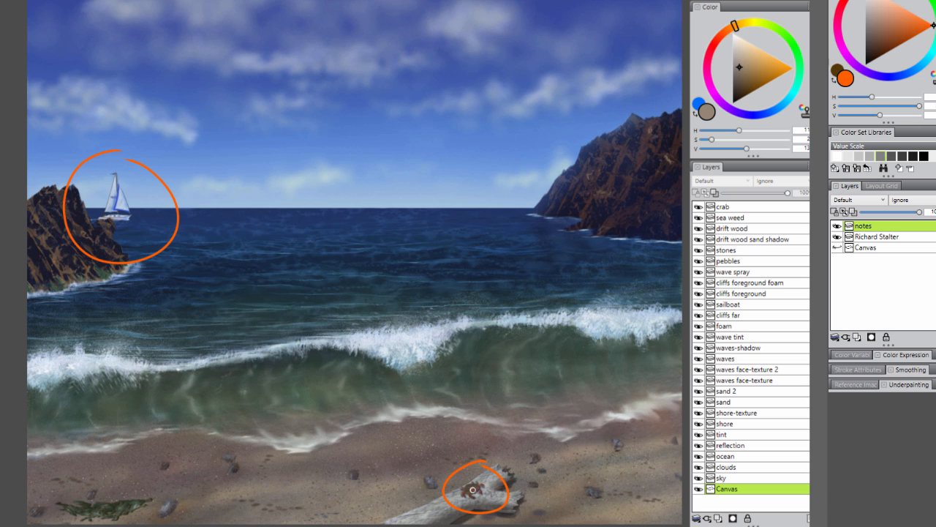
pyautogui.hotkey('ctrl', 'z')
pyautogui.hotkey('ctrl', 'z')
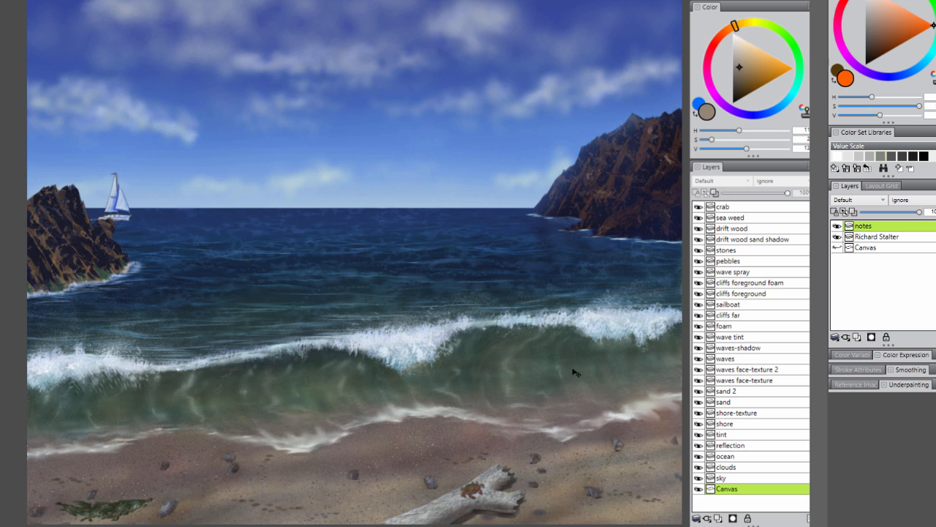
# - Mark the open ocean with an orange ellipse and an arrow towards the breaking wave, and examine the wave and beach up close
pyautogui.moveTo(420, 208)
pyautogui.mouseDown()
pyautogui.moveTo(324, 202)
pyautogui.moveTo(216, 338)
pyautogui.moveTo(476, 226)
pyautogui.moveTo(428, 242)
pyautogui.mouseUp()
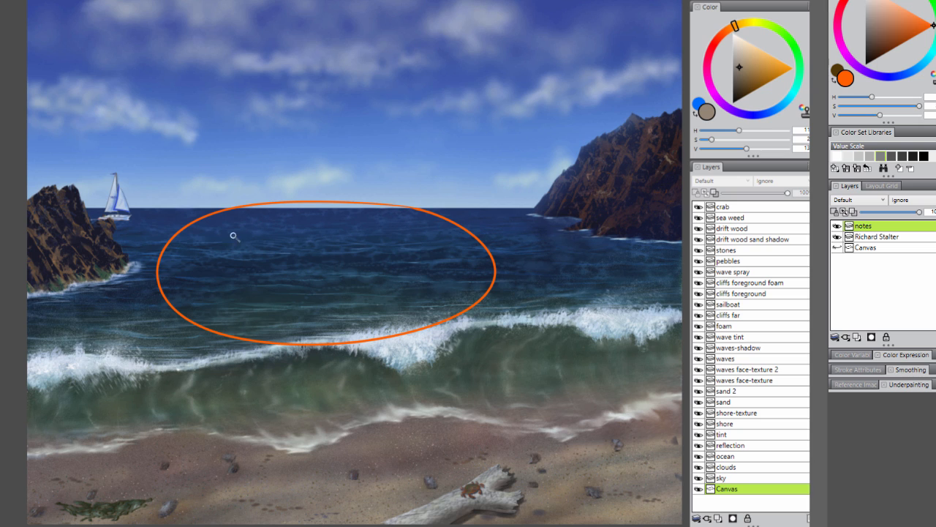
pyautogui.moveTo(249, 235)
pyautogui.mouseDown()
pyautogui.moveTo(288, 317)
pyautogui.moveTo(302, 305)
pyautogui.mouseUp()
pyautogui.click(358, 451)
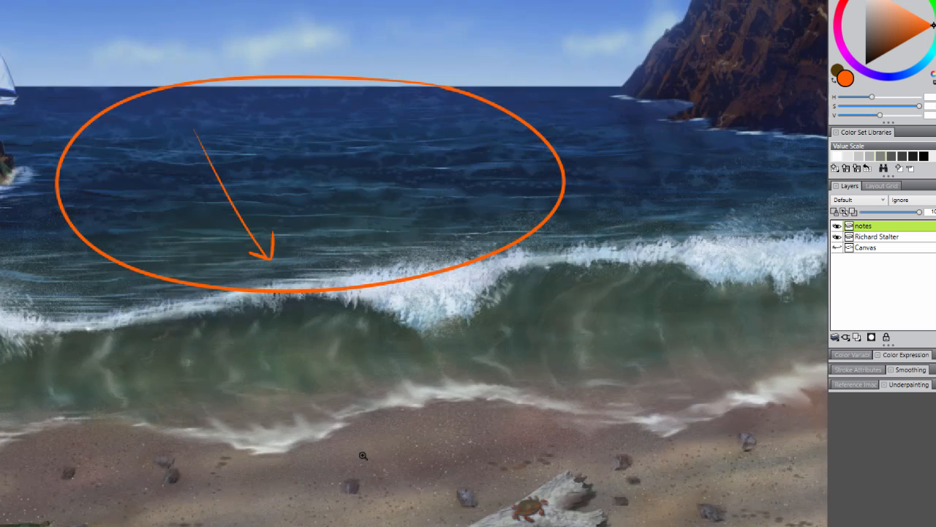
pyautogui.click(358, 451)
pyautogui.click(360, 451)
pyautogui.moveTo(426, 472); pyautogui.dragTo(395, 335)
pyautogui.keyDown('alt'); pyautogui.click(430, 375); pyautogui.keyUp('alt')
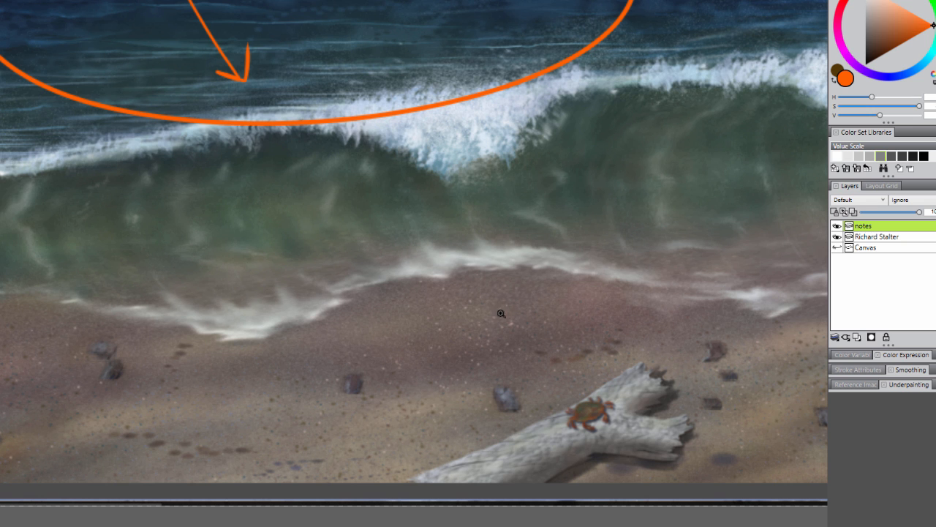
pyautogui.keyDown('alt'); pyautogui.click(343, 353); pyautogui.keyUp('alt')
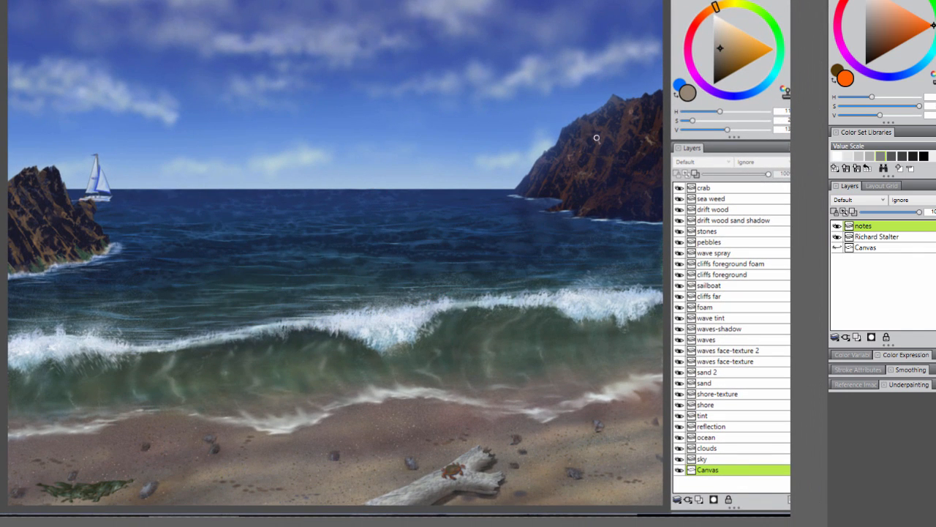
# - Circle the far cliff, the foreground cliff and the upper clouds in orange on the notes layer, and clear the marks
pyautogui.moveTo(627, 112)
pyautogui.mouseDown()
pyautogui.moveTo(630, 184)
pyautogui.moveTo(626, 99)
pyautogui.mouseUp()
pyautogui.moveTo(44, 179)
pyautogui.mouseDown()
pyautogui.moveTo(98, 226)
pyautogui.moveTo(53, 194)
pyautogui.mouseUp()
pyautogui.moveTo(318, 4)
pyautogui.mouseDown()
pyautogui.moveTo(146, 16)
pyautogui.moveTo(351, 134)
pyautogui.moveTo(335, 6)
pyautogui.mouseUp()
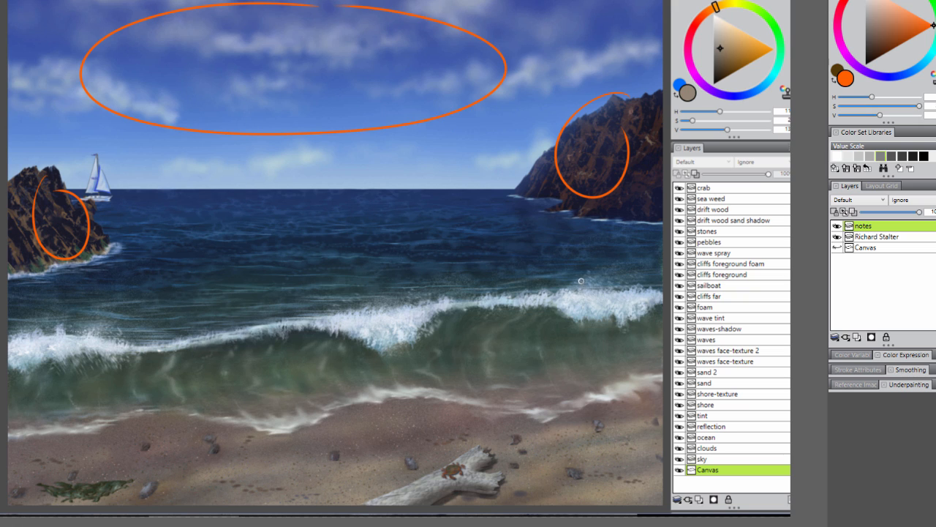
pyautogui.press('Delete')
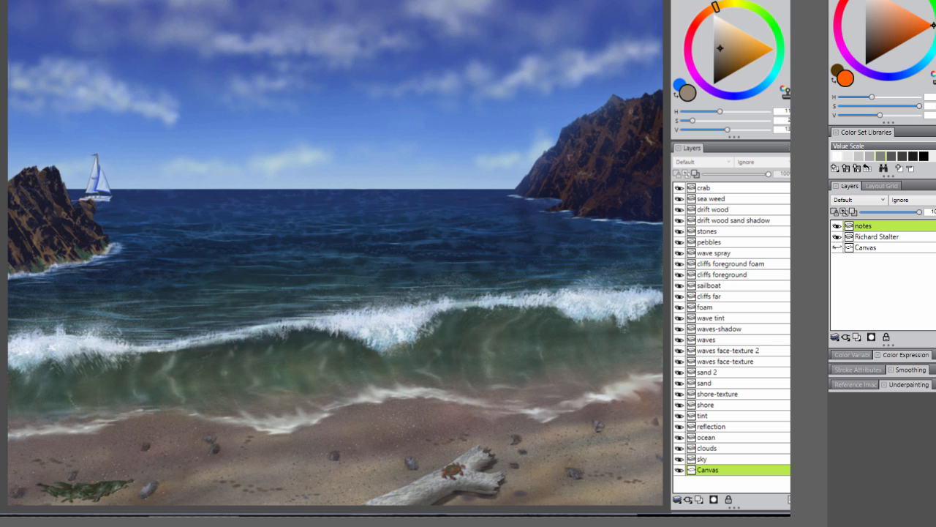
# - Mark the crab, driftwood and stones with orange lines to their layer names, circle the clouds layer, and remove the marks
pyautogui.click(274, 88)
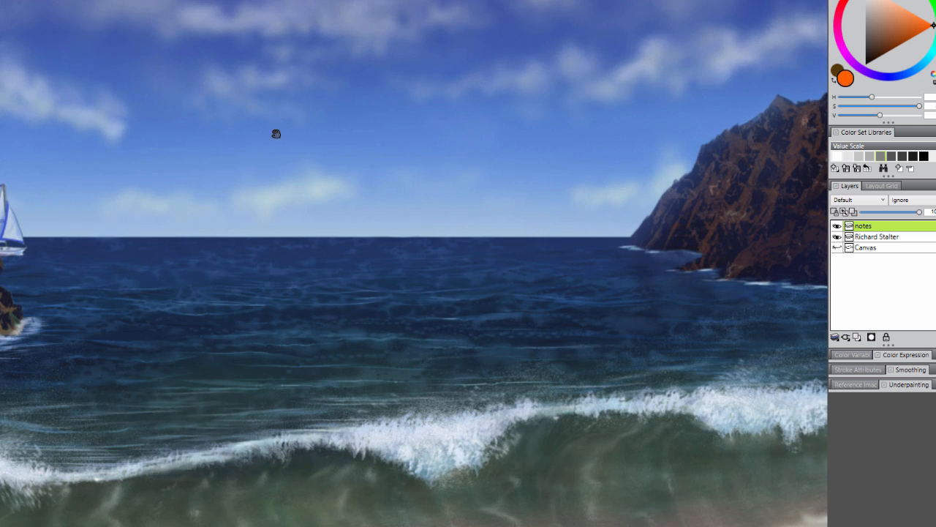
pyautogui.moveTo(273, 132); pyautogui.dragTo(422, 239)
pyautogui.moveTo(313, 207); pyautogui.dragTo(357, 254)
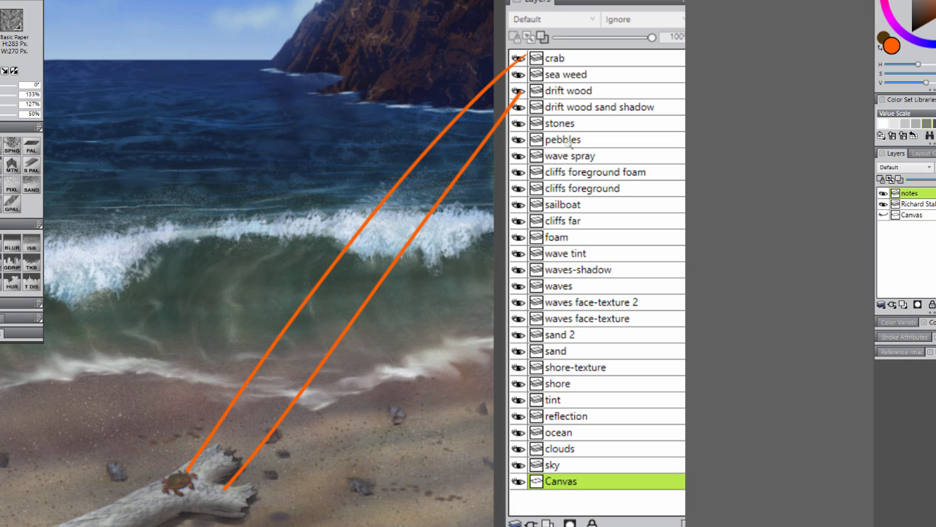
pyautogui.moveTo(521, 125)
pyautogui.mouseDown()
pyautogui.moveTo(394, 378)
pyautogui.moveTo(394, 417)
pyautogui.mouseUp()
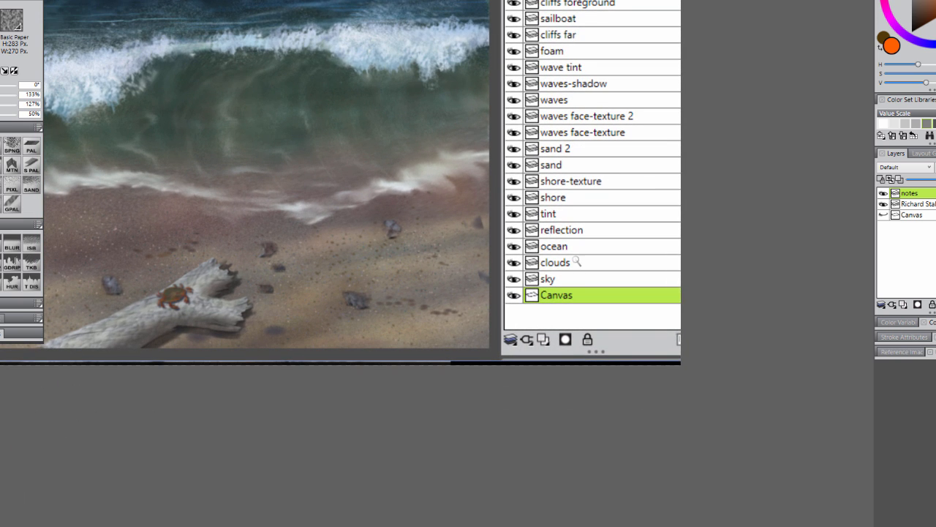
pyautogui.moveTo(579, 259); pyautogui.dragTo(566, 249)
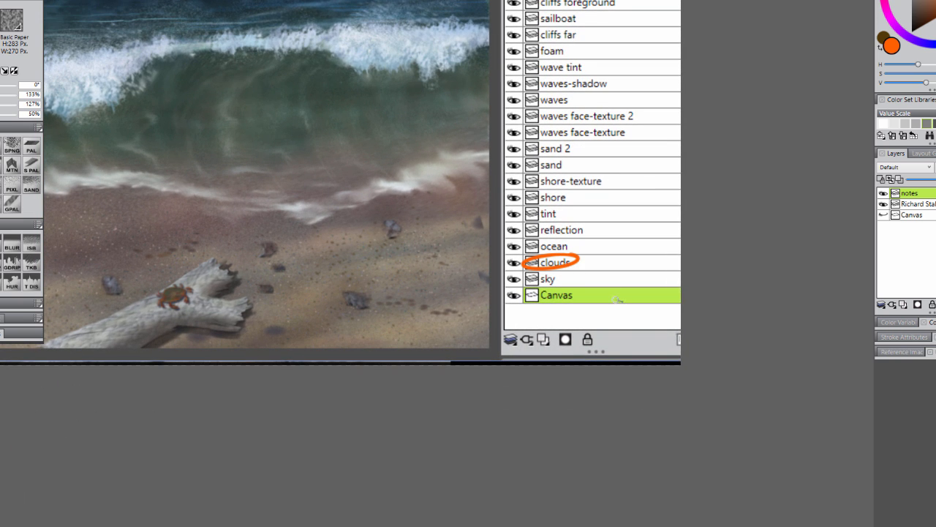
pyautogui.hotkey('ctrl', 'z')
# - Smear the upper edges of the clouds above the far cliff and at the top and centre of the sky into billowing shapes
pyautogui.moveTo(373, 185); pyautogui.dragTo(557, 443)
pyautogui.moveTo(332, 156); pyautogui.dragTo(442, 330)
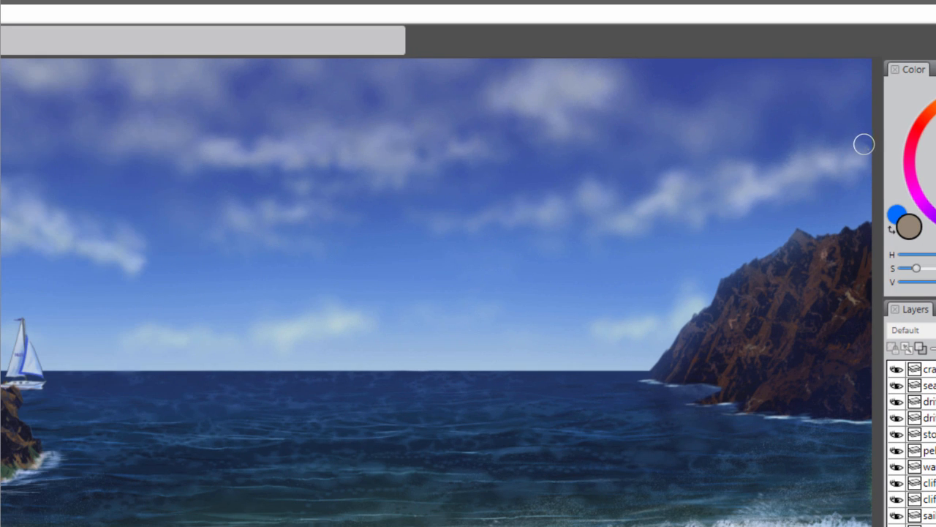
pyautogui.moveTo(863, 142)
pyautogui.mouseDown()
pyautogui.moveTo(831, 152)
pyautogui.moveTo(806, 130)
pyautogui.moveTo(792, 169)
pyautogui.moveTo(758, 186)
pyautogui.moveTo(745, 157)
pyautogui.moveTo(708, 186)
pyautogui.moveTo(673, 166)
pyautogui.moveTo(635, 204)
pyautogui.mouseUp()
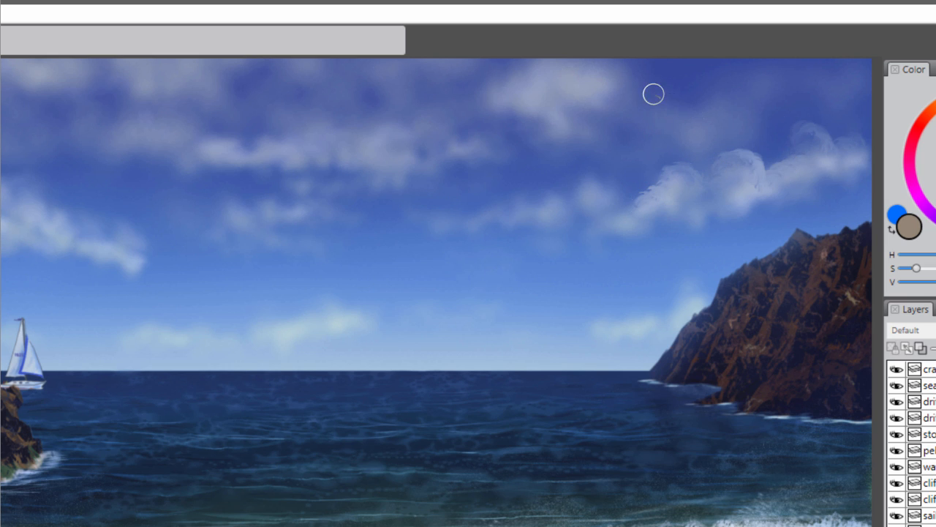
pyautogui.moveTo(619, 69)
pyautogui.mouseDown()
pyautogui.moveTo(593, 59)
pyautogui.moveTo(544, 52)
pyautogui.moveTo(526, 79)
pyautogui.moveTo(498, 75)
pyautogui.moveTo(483, 103)
pyautogui.mouseUp()
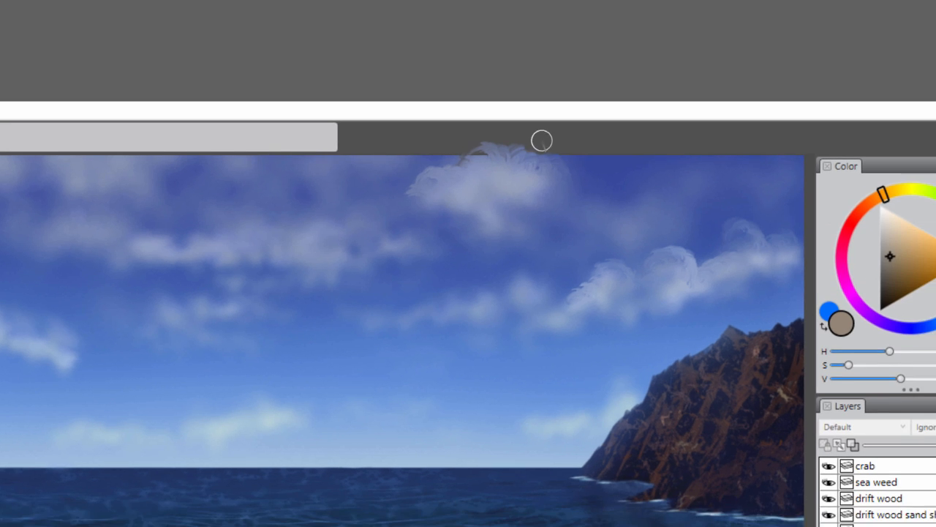
pyautogui.moveTo(602, 143)
pyautogui.mouseDown()
pyautogui.moveTo(517, 187)
pyautogui.moveTo(590, 201)
pyautogui.mouseUp()
pyautogui.moveTo(470, 111)
pyautogui.mouseDown()
pyautogui.moveTo(411, 112)
pyautogui.moveTo(417, 75)
pyautogui.moveTo(468, 125)
pyautogui.mouseUp()
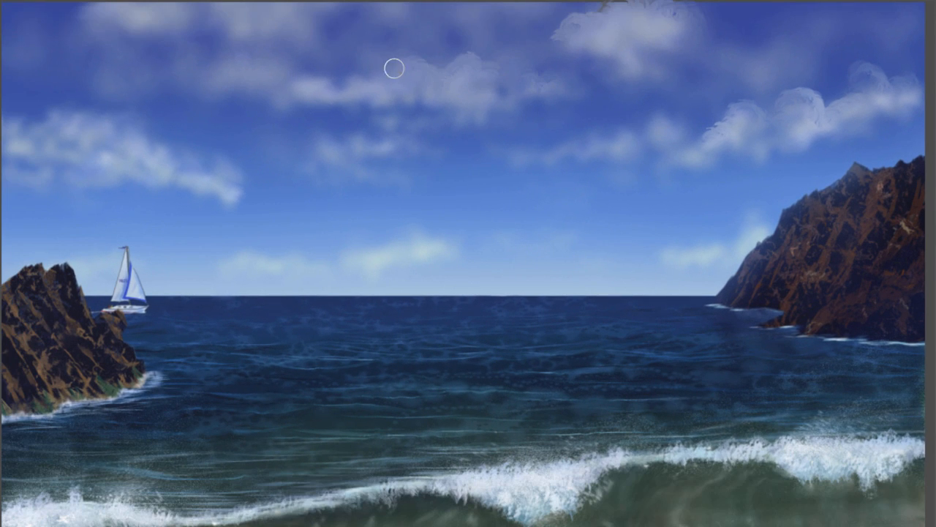
# - Smear puffy, curled edges onto the large cloud above the sailboat and the low clouds along the horizon
pyautogui.moveTo(229, 184)
pyautogui.mouseDown()
pyautogui.moveTo(178, 167)
pyautogui.moveTo(145, 136)
pyautogui.moveTo(88, 111)
pyautogui.moveTo(46, 122)
pyautogui.moveTo(46, 136)
pyautogui.moveTo(8, 120)
pyautogui.mouseUp()
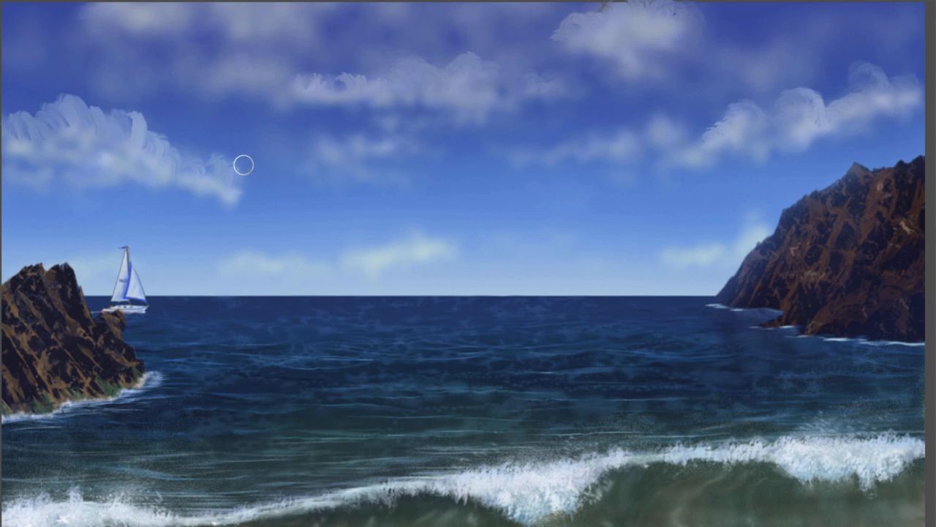
pyautogui.moveTo(146, 123)
pyautogui.mouseDown()
pyautogui.moveTo(128, 148)
pyautogui.moveTo(147, 119)
pyautogui.mouseUp()
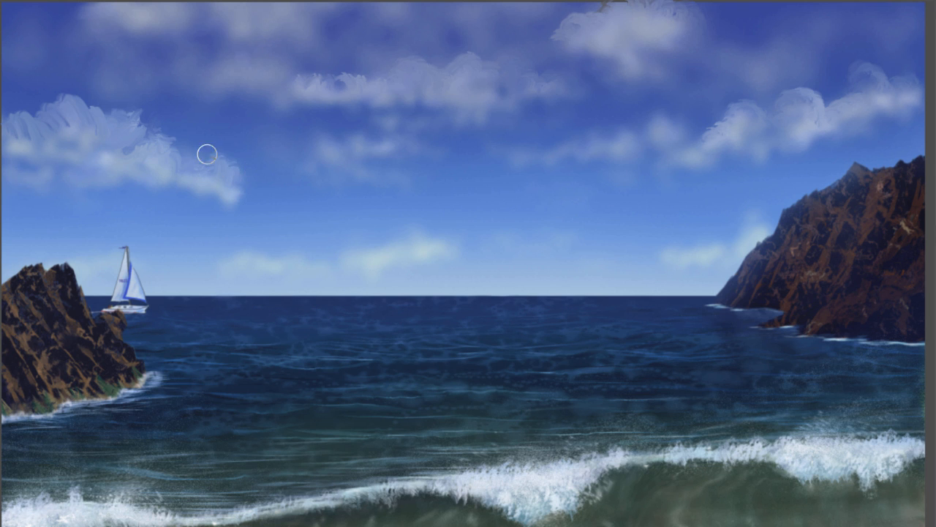
pyautogui.moveTo(95, 109)
pyautogui.mouseDown()
pyautogui.moveTo(39, 127)
pyautogui.moveTo(20, 111)
pyautogui.mouseUp()
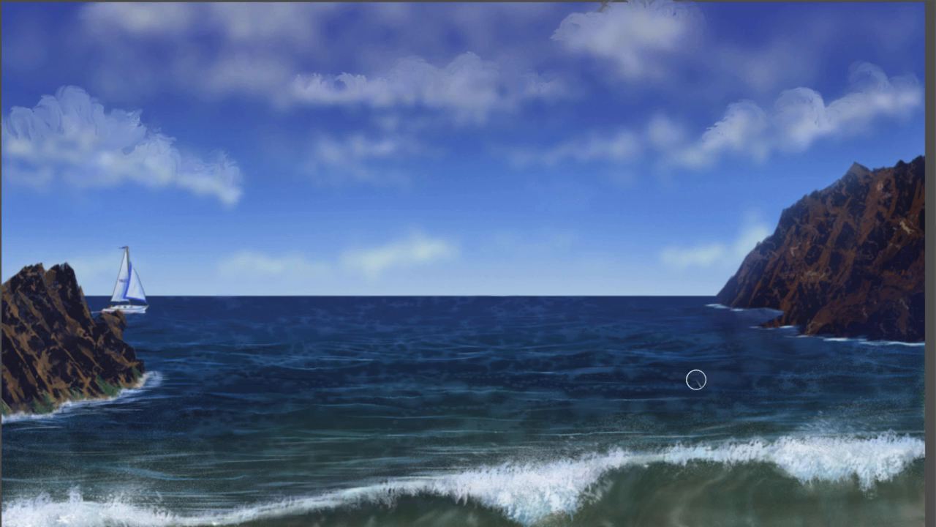
pyautogui.moveTo(753, 216)
pyautogui.mouseDown()
pyautogui.moveTo(757, 225)
pyautogui.moveTo(731, 244)
pyautogui.mouseUp()
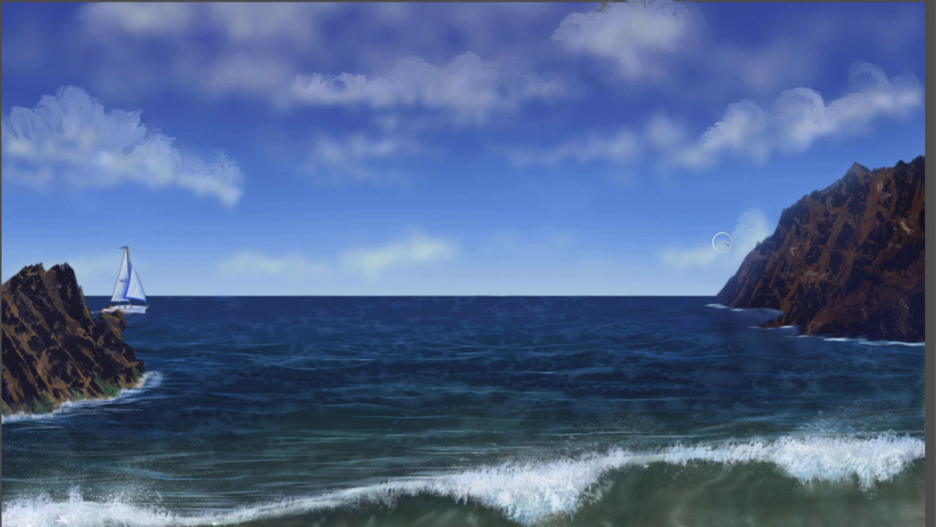
pyautogui.moveTo(447, 232)
pyautogui.mouseDown()
pyautogui.moveTo(439, 242)
pyautogui.moveTo(407, 234)
pyautogui.moveTo(392, 246)
pyautogui.mouseUp()
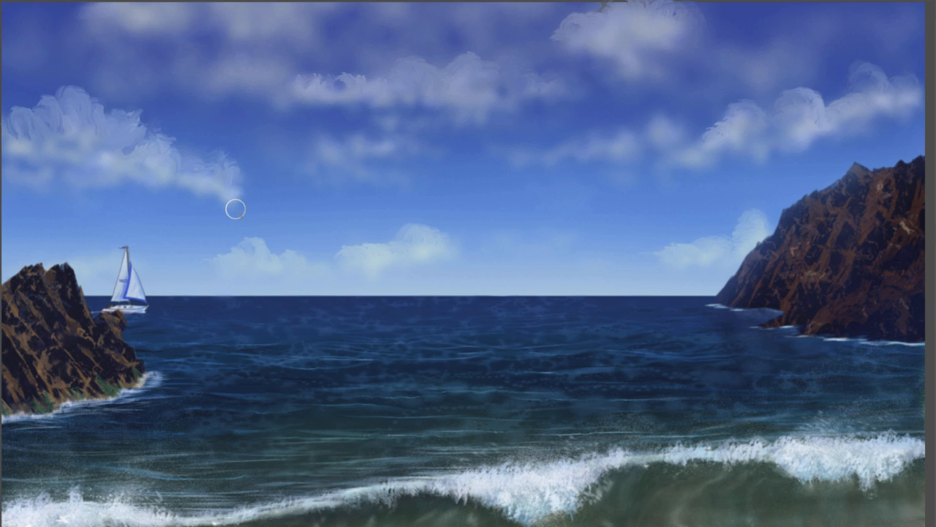
# - Switch the paint colour to near white and dab bright highlights onto the upper parts of the clouds
pyautogui.press('Tab')
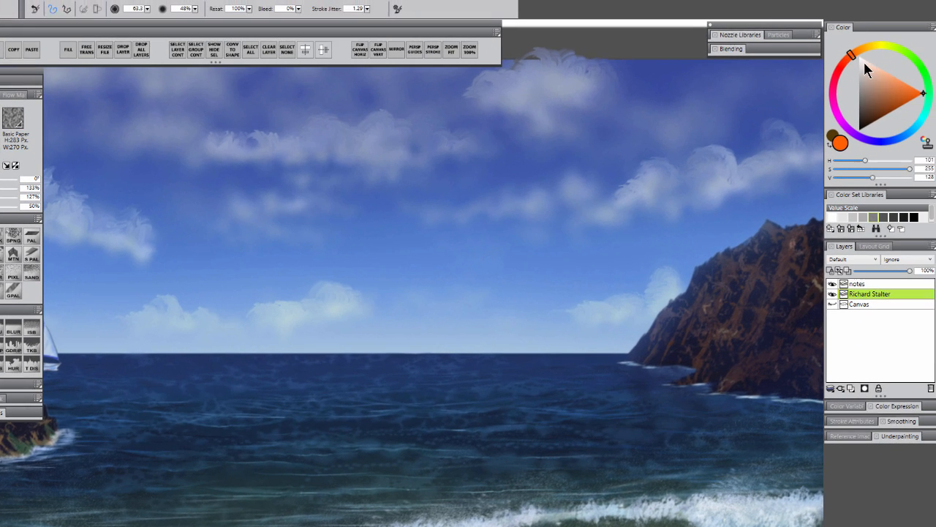
pyautogui.click(862, 63)
pyautogui.click(901, 137)
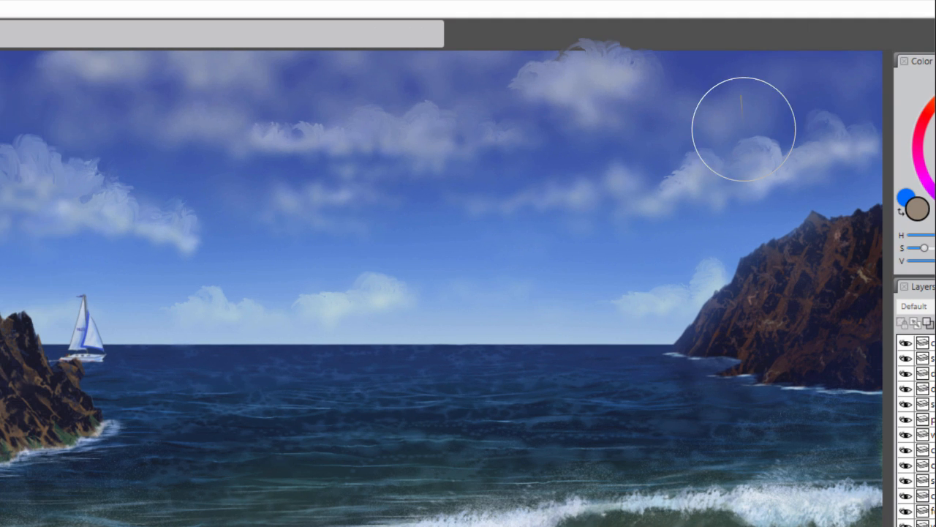
pyautogui.moveTo(763, 150)
pyautogui.mouseDown()
pyautogui.moveTo(775, 151)
pyautogui.moveTo(742, 160)
pyautogui.mouseUp()
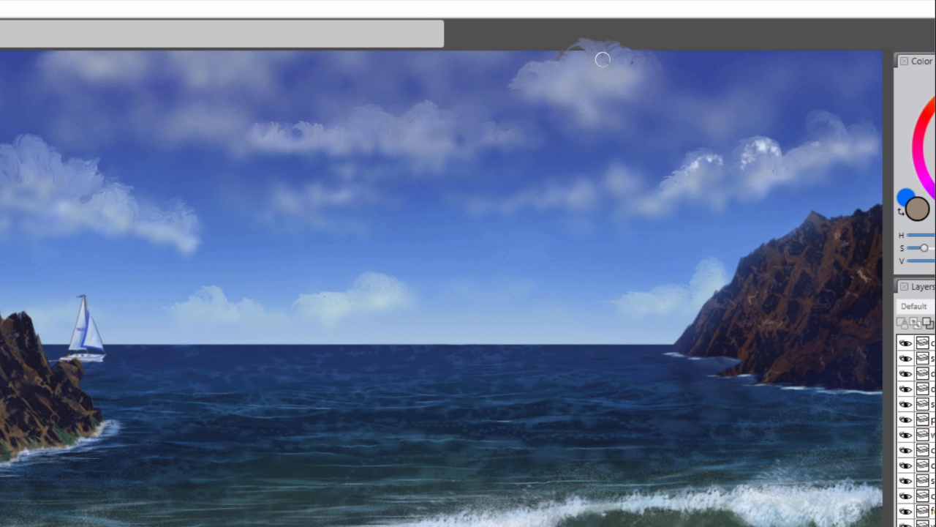
pyautogui.moveTo(602, 59)
pyautogui.mouseDown()
pyautogui.moveTo(563, 73)
pyautogui.moveTo(542, 67)
pyautogui.moveTo(510, 89)
pyautogui.mouseUp()
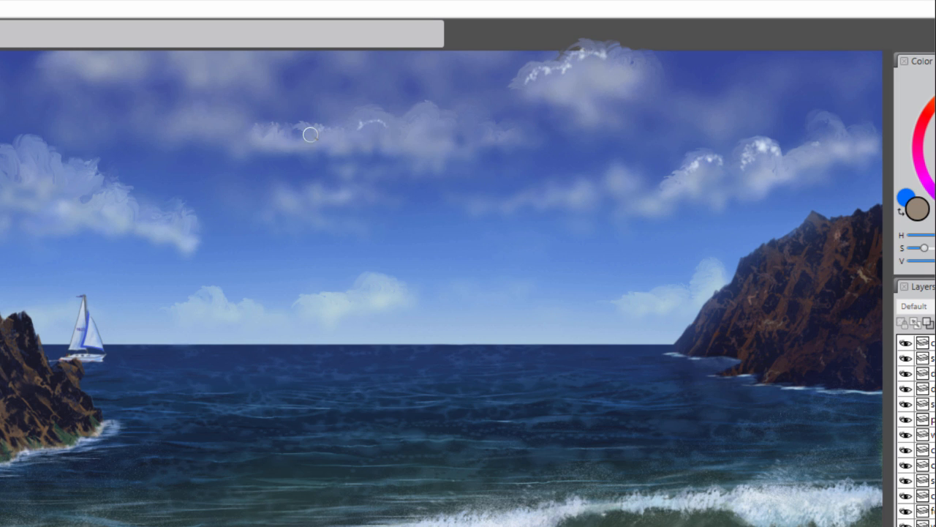
pyautogui.moveTo(390, 116); pyautogui.dragTo(364, 129)
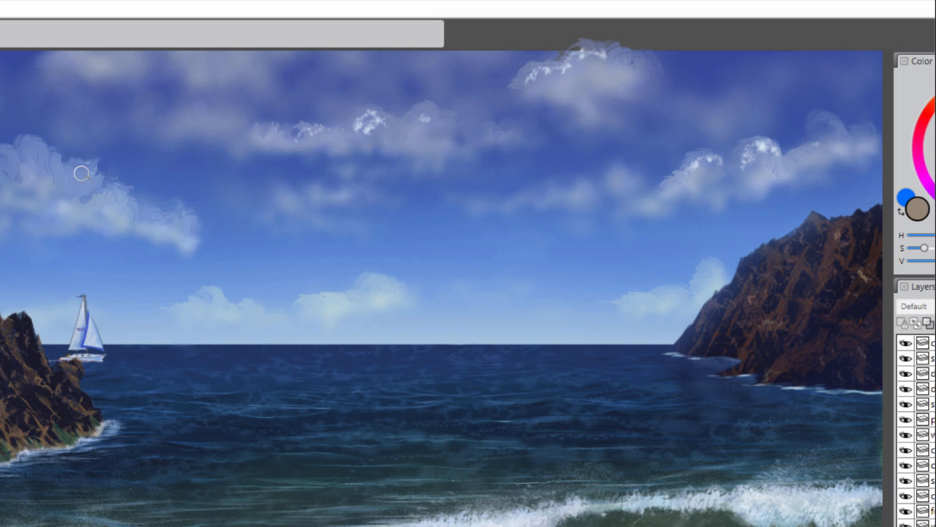
pyautogui.moveTo(81, 173)
pyautogui.mouseDown()
pyautogui.moveTo(16, 155)
pyautogui.moveTo(44, 196)
pyautogui.mouseUp()
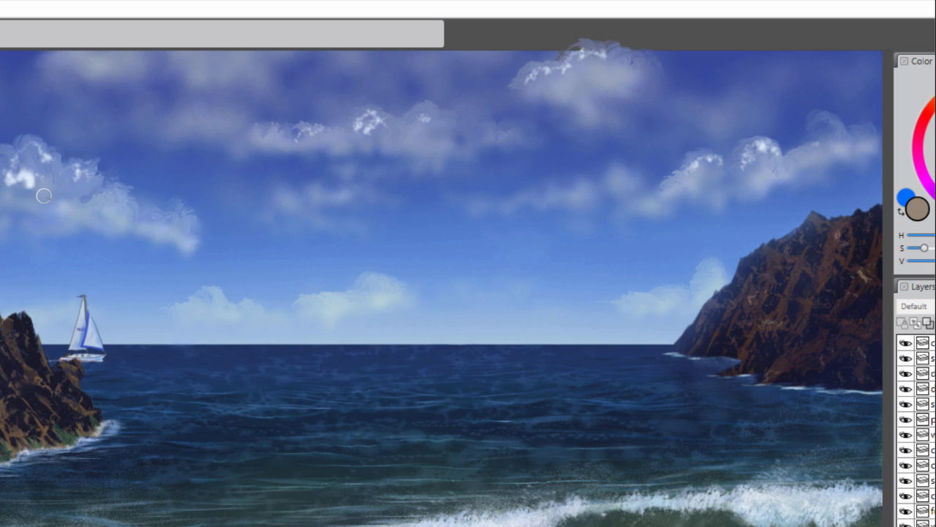
pyautogui.click(84, 207)
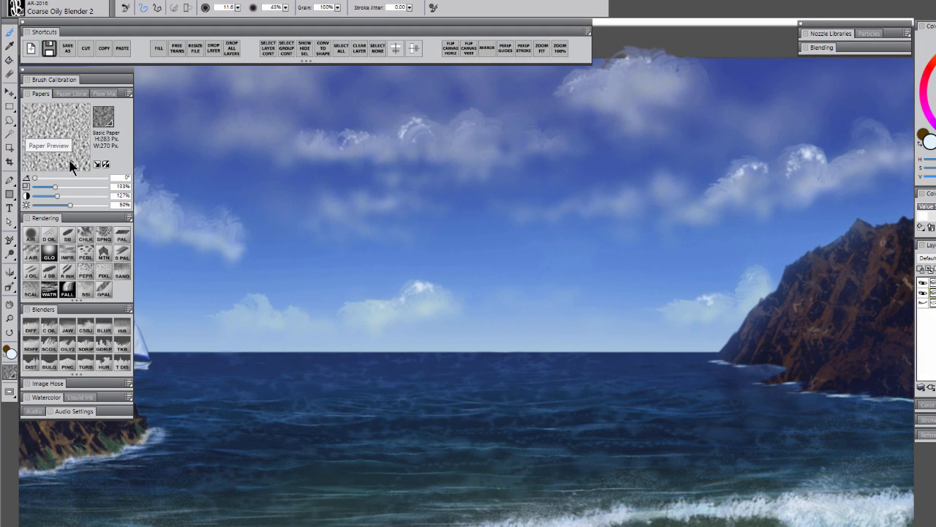
# - Set the Basic Paper texture to 170% scale and 152% contrast
pyautogui.moveTo(55, 187); pyautogui.dragTo(75, 188)
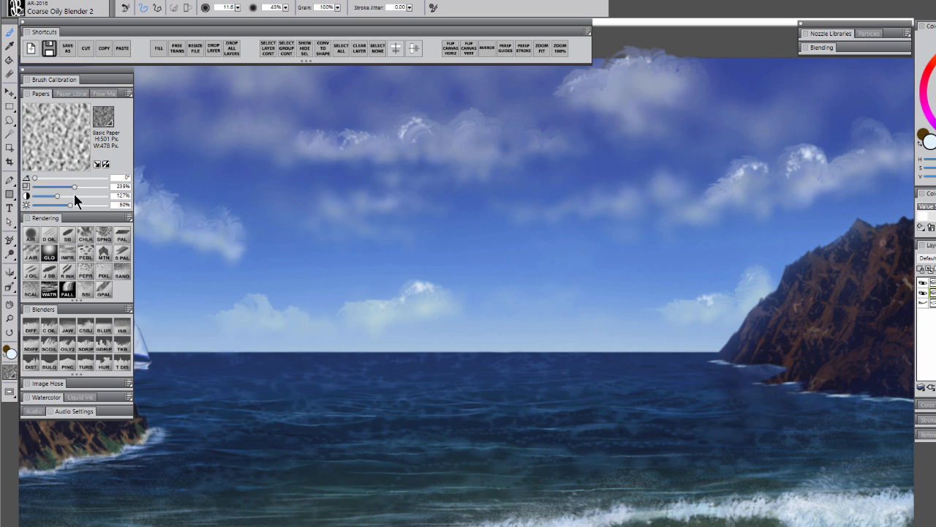
pyautogui.click(75, 196)
pyautogui.click(85, 188)
pyautogui.click(63, 187)
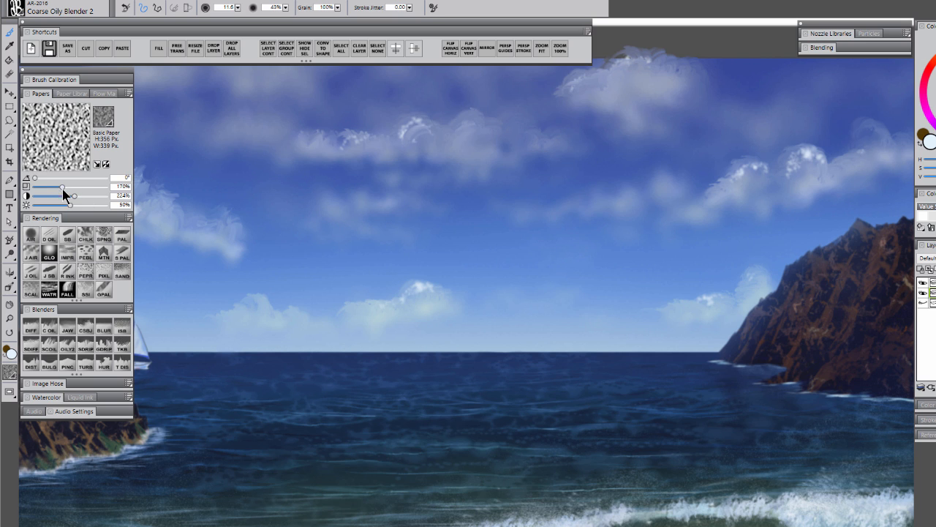
pyautogui.click(62, 196)
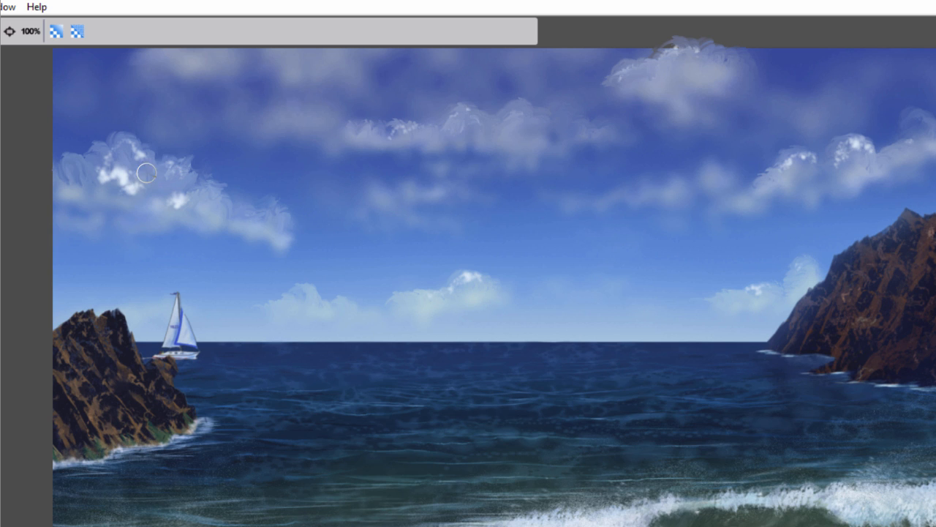
# - Blend the white highlights into the clouds with Coarse Oily Blender 2
pyautogui.moveTo(137, 180); pyautogui.dragTo(100, 182)
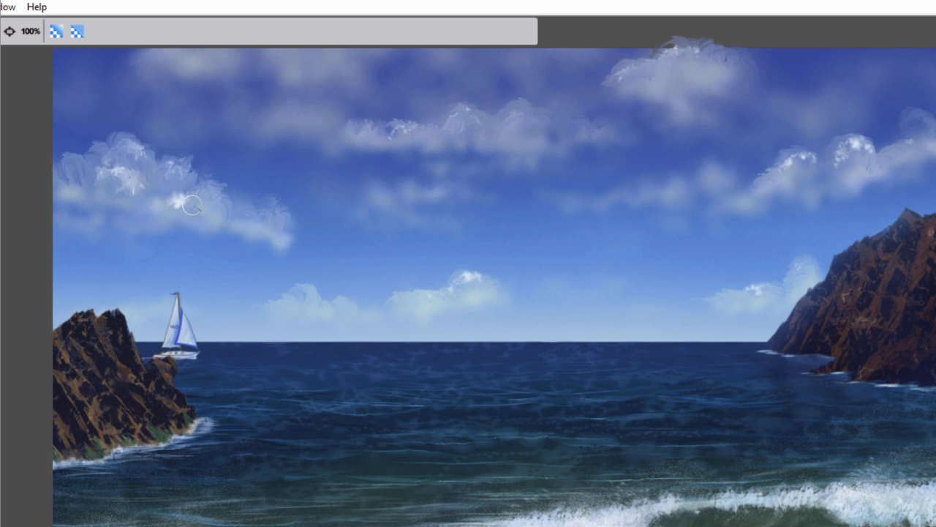
pyautogui.moveTo(869, 151)
pyautogui.mouseDown()
pyautogui.moveTo(849, 163)
pyautogui.moveTo(841, 155)
pyautogui.moveTo(820, 166)
pyautogui.mouseUp()
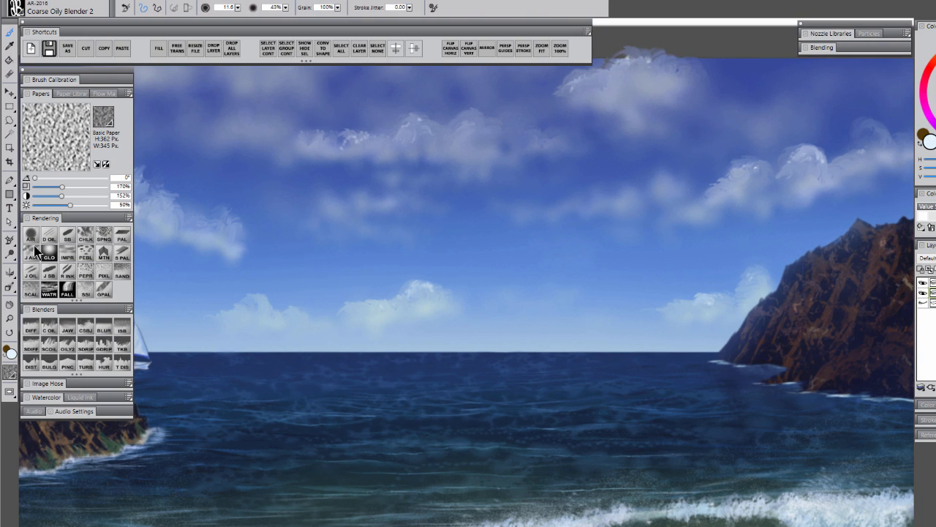
# - Soften the white highlights and curled edges of all the clouds with the Diffuse Blur AR blender
pyautogui.click(29, 325)
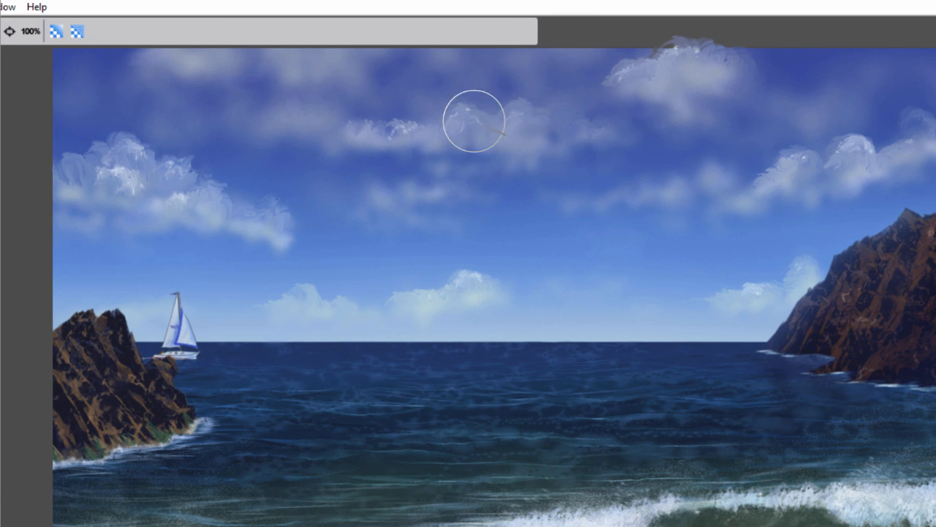
pyautogui.moveTo(473, 120)
pyautogui.mouseDown()
pyautogui.moveTo(444, 137)
pyautogui.moveTo(498, 143)
pyautogui.moveTo(409, 135)
pyautogui.moveTo(374, 117)
pyautogui.moveTo(400, 124)
pyautogui.mouseUp()
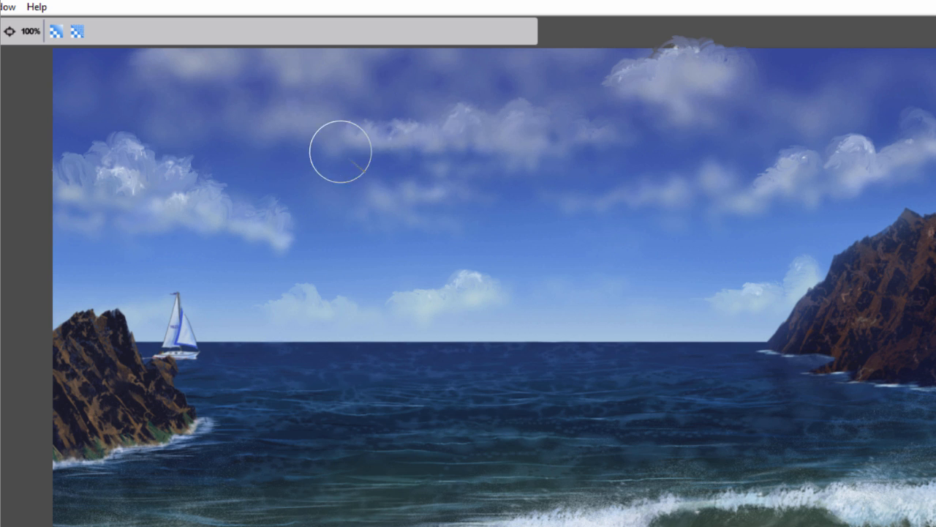
pyautogui.moveTo(176, 216)
pyautogui.mouseDown()
pyautogui.moveTo(188, 153)
pyautogui.moveTo(156, 163)
pyautogui.moveTo(123, 157)
pyautogui.moveTo(116, 177)
pyautogui.moveTo(109, 160)
pyautogui.moveTo(72, 152)
pyautogui.moveTo(64, 169)
pyautogui.moveTo(90, 179)
pyautogui.moveTo(138, 164)
pyautogui.moveTo(143, 181)
pyautogui.moveTo(206, 208)
pyautogui.mouseUp()
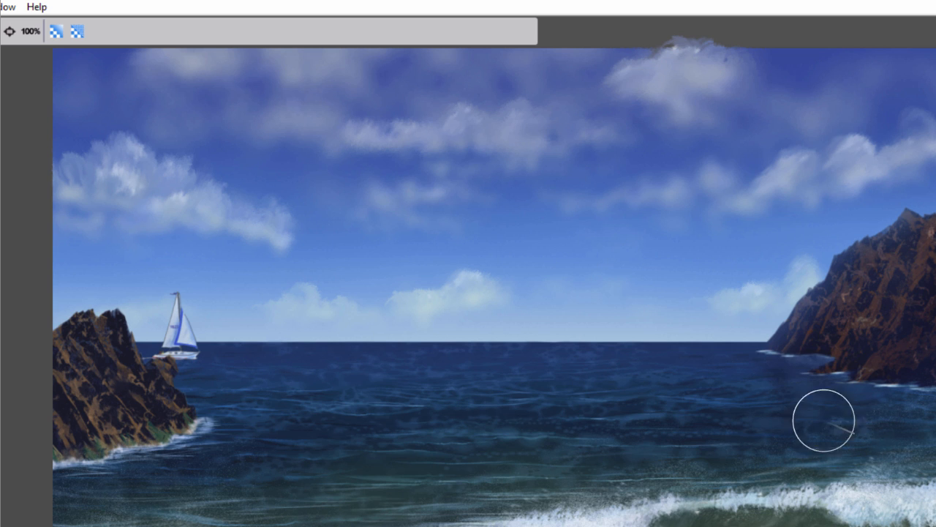
pyautogui.moveTo(763, 298)
pyautogui.mouseDown()
pyautogui.moveTo(753, 277)
pyautogui.moveTo(751, 293)
pyautogui.mouseUp()
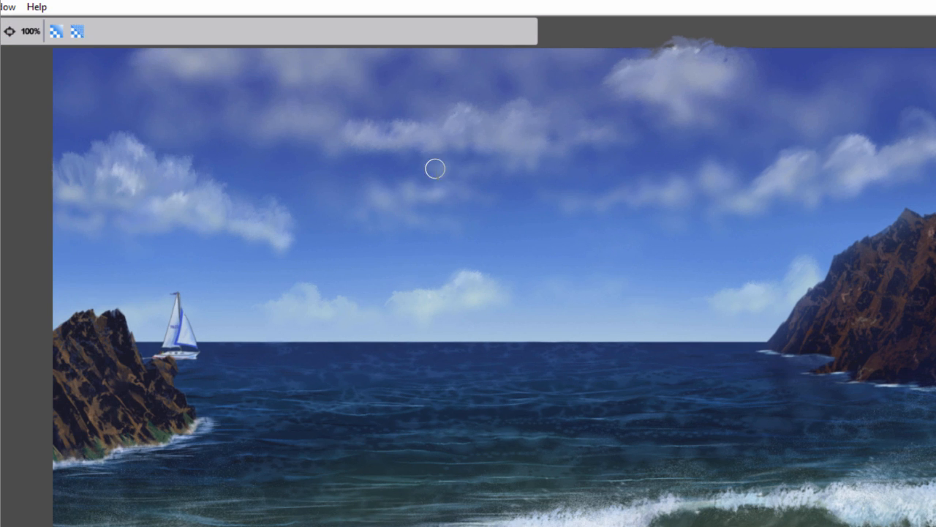
pyautogui.moveTo(435, 169)
pyautogui.mouseDown()
pyautogui.moveTo(411, 193)
pyautogui.moveTo(374, 201)
pyautogui.moveTo(429, 215)
pyautogui.mouseUp()
pyautogui.moveTo(502, 205)
pyautogui.mouseDown()
pyautogui.moveTo(460, 194)
pyautogui.moveTo(502, 197)
pyautogui.moveTo(350, 218)
pyautogui.mouseUp()
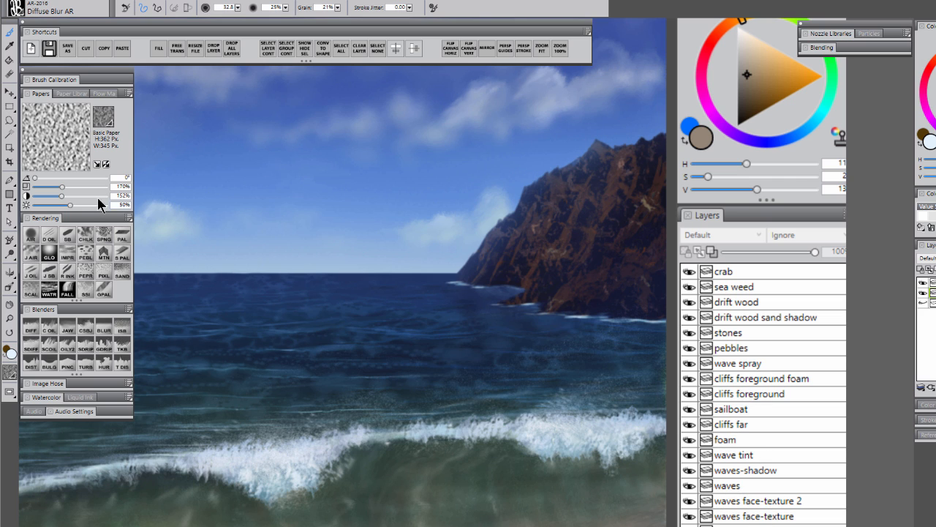
# - Switch to Coarse Oily Blender 2 and use the Polypay Wool paper, inverted, at 289% scale and 285% contrast
pyautogui.click(47, 331)
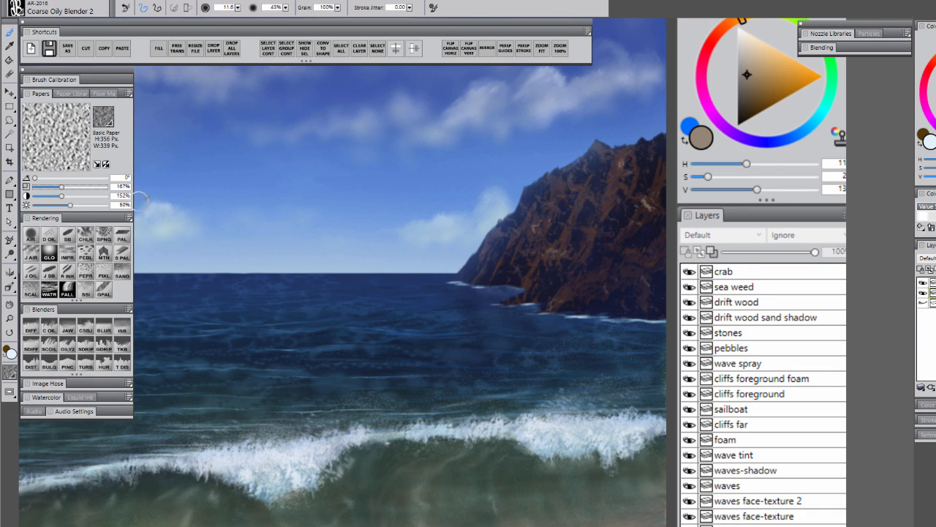
pyautogui.click(104, 119)
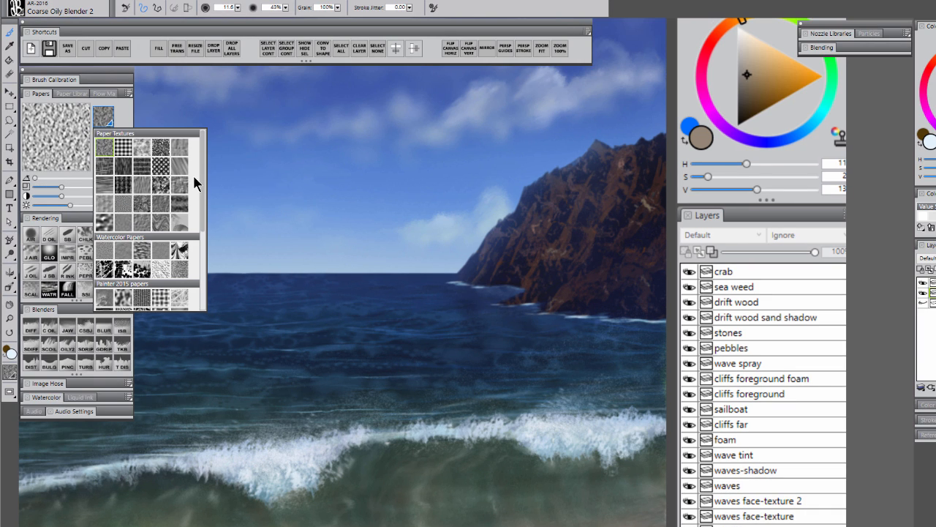
pyautogui.scroll(-4, 197, 220)
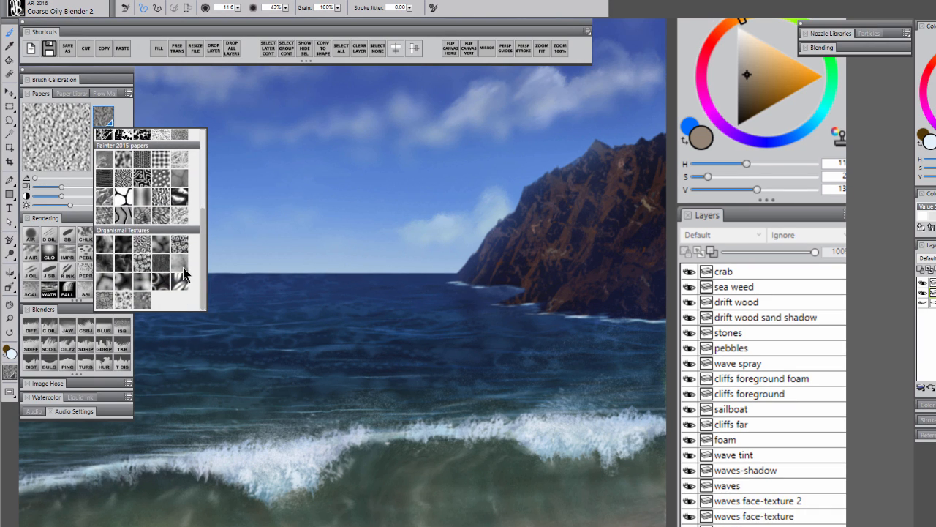
pyautogui.click(104, 245)
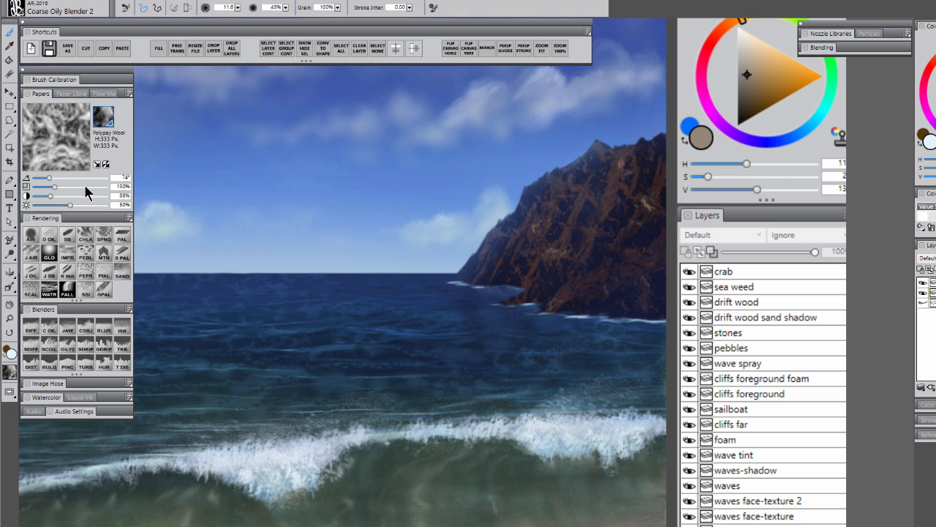
pyautogui.click(86, 187)
pyautogui.click(86, 196)
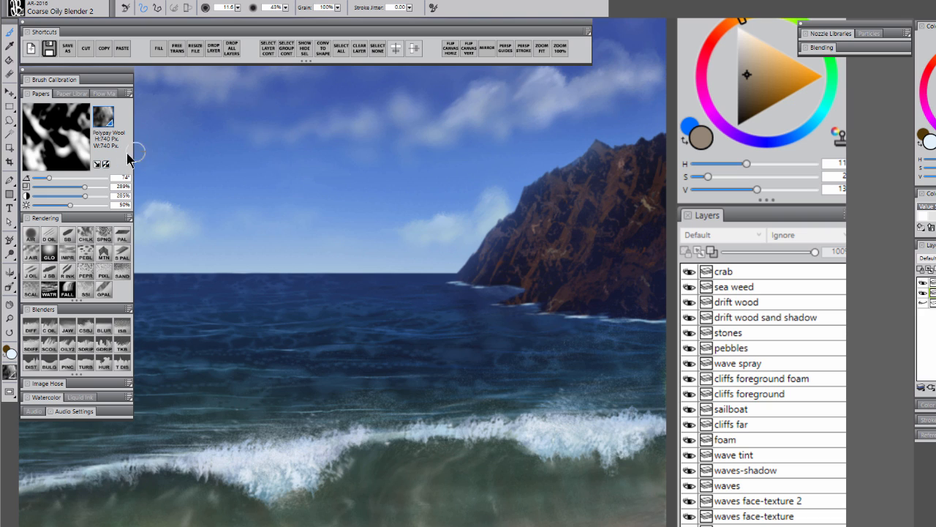
pyautogui.click(106, 164)
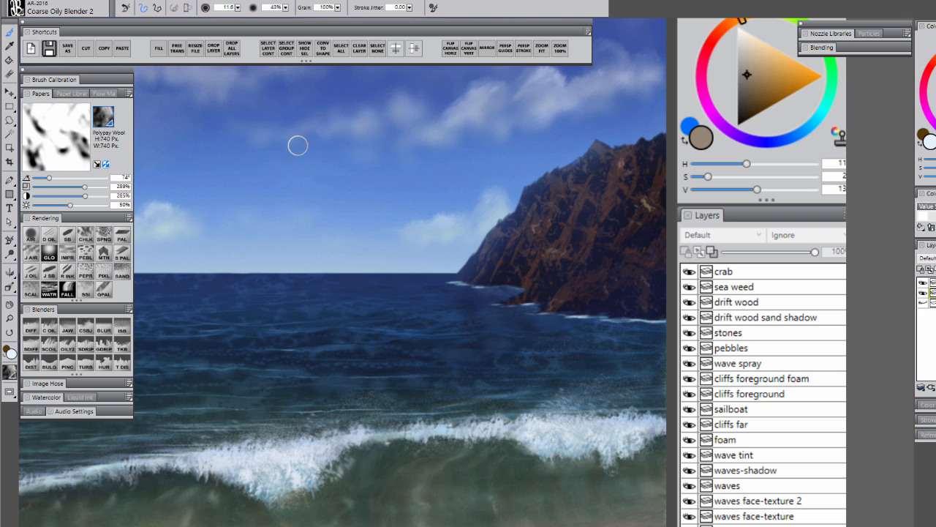
# - Raise the paper to 372% scale and 373% contrast, and smear slanted rock striations across the far and near cliffs
pyautogui.click(101, 186)
pyautogui.click(101, 196)
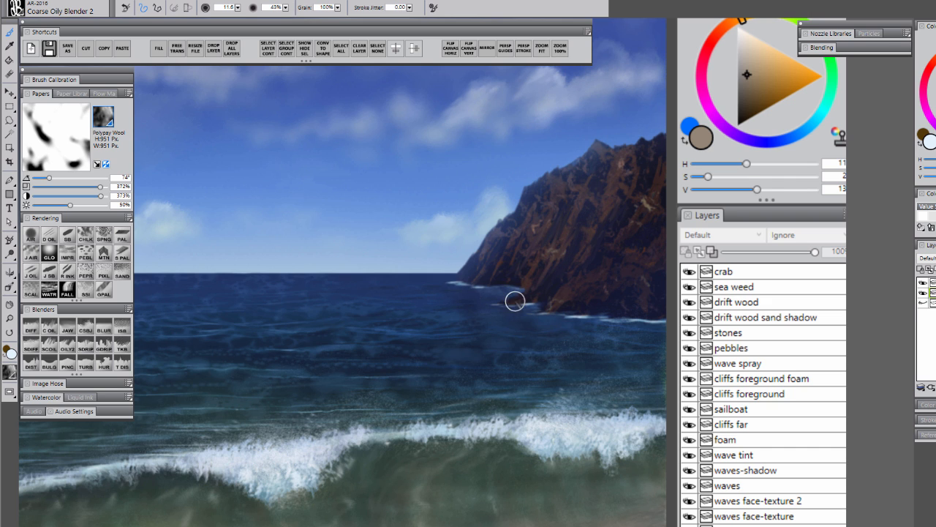
pyautogui.moveTo(332, 387); pyautogui.dragTo(868, 336)
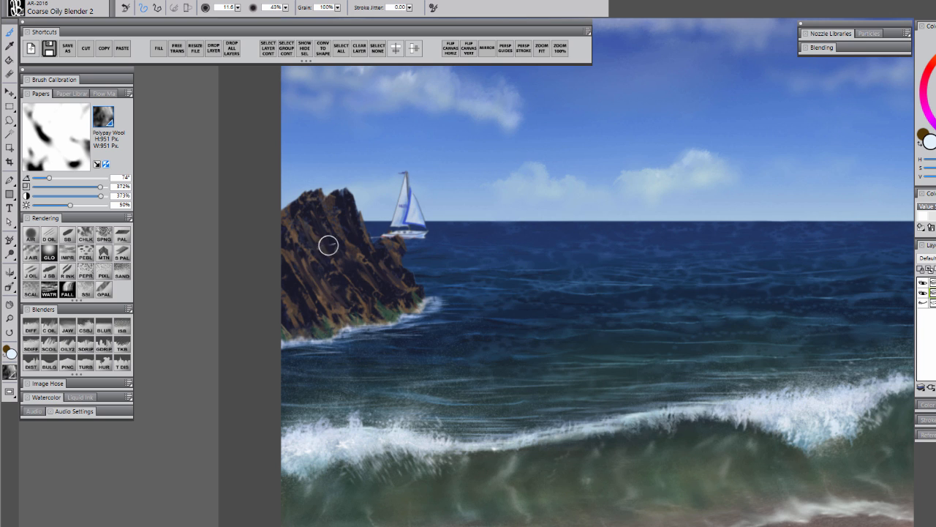
# - Create a new layer named "hilight" directly above the painting layer
pyautogui.click(10, 318)
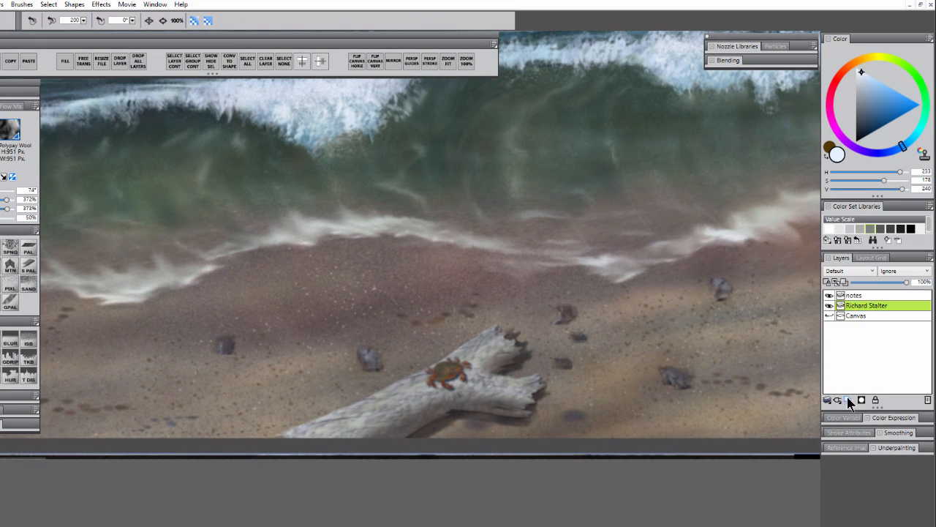
pyautogui.click(848, 400)
pyautogui.doubleClick(860, 305)
pyautogui.write('hilight')
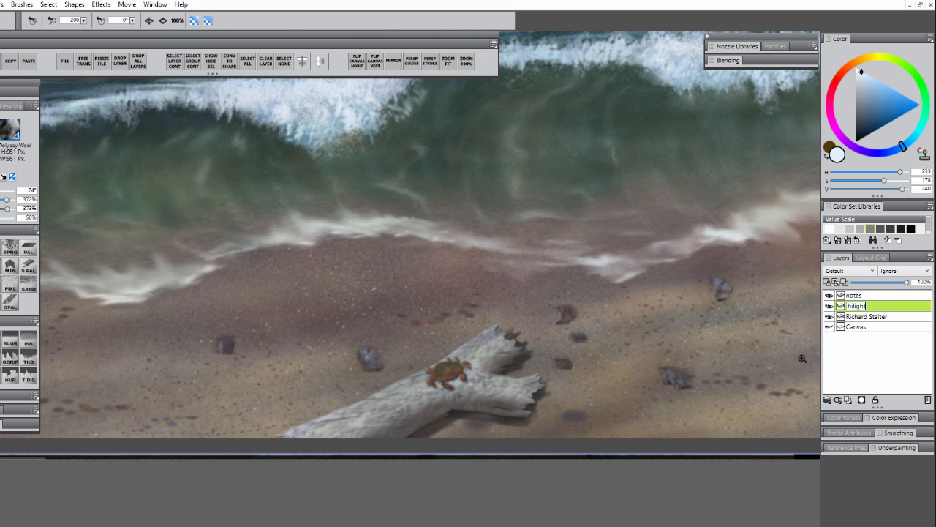
pyautogui.press('Return')
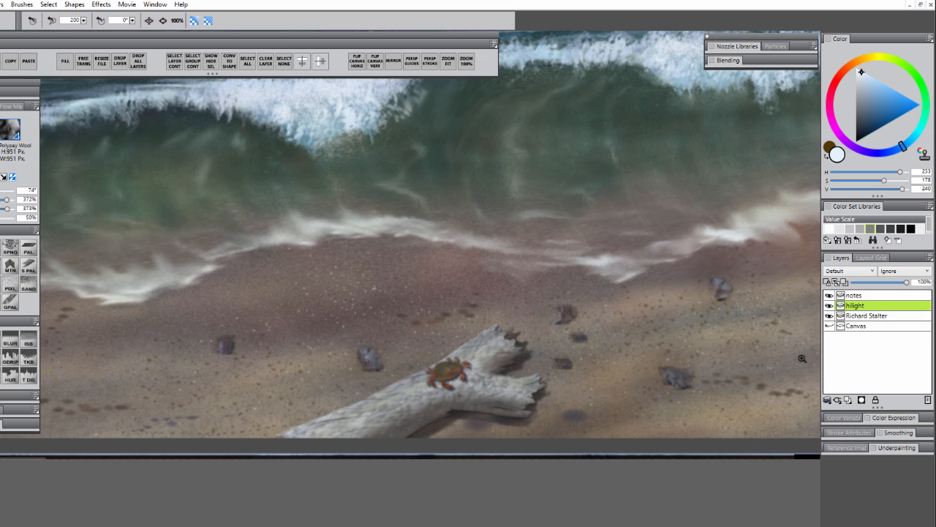
# - Choose a near-white paint colour and dab a small highlight with a fine brush onto the crab's shell on the driftwood
pyautogui.click(863, 70)
pyautogui.press('b')
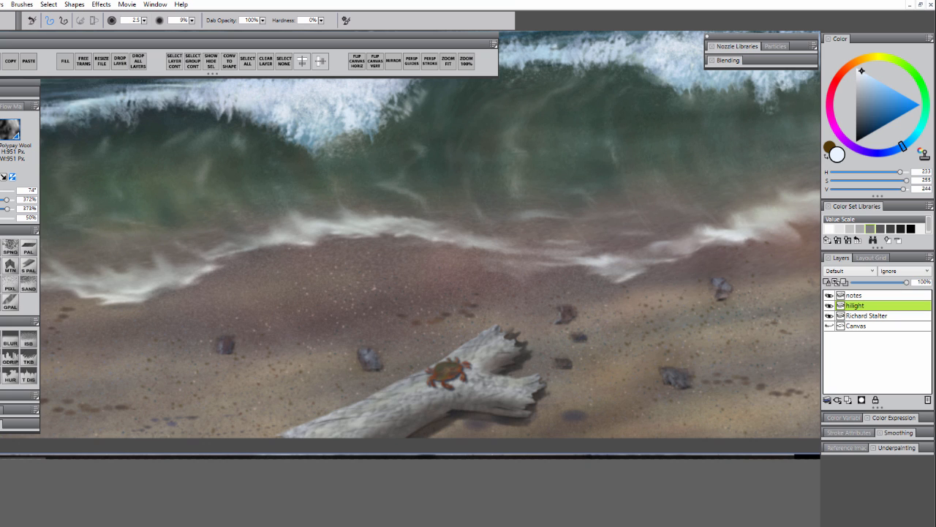
pyautogui.moveTo(513, 389); pyautogui.dragTo(471, 355)
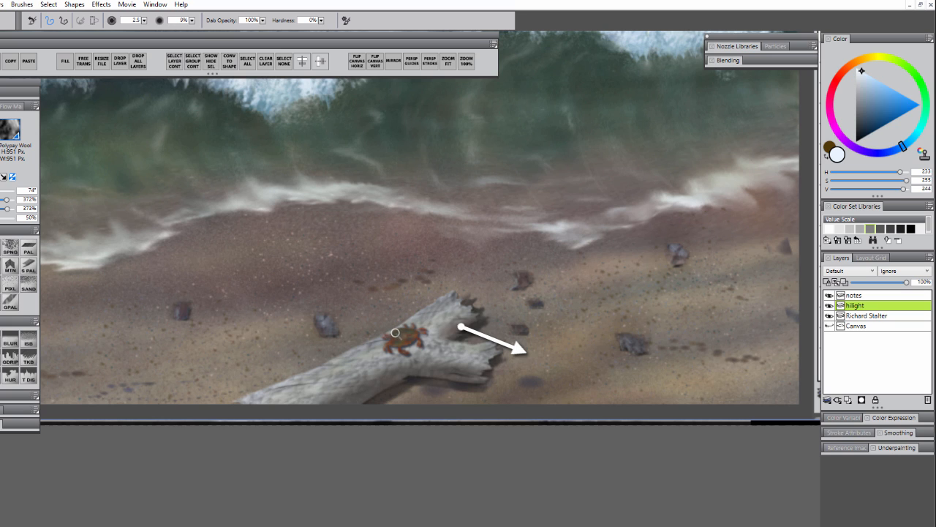
pyautogui.moveTo(407, 319); pyautogui.dragTo(406, 322)
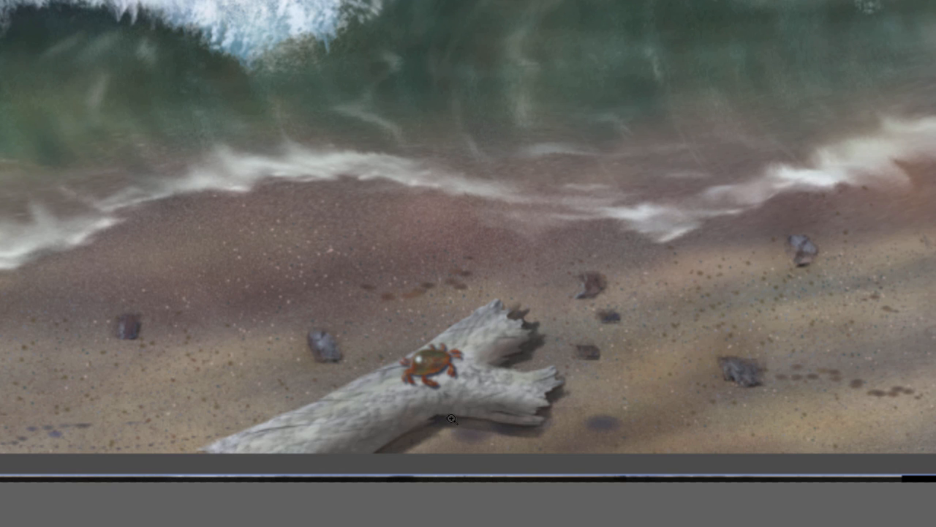
pyautogui.press('b')
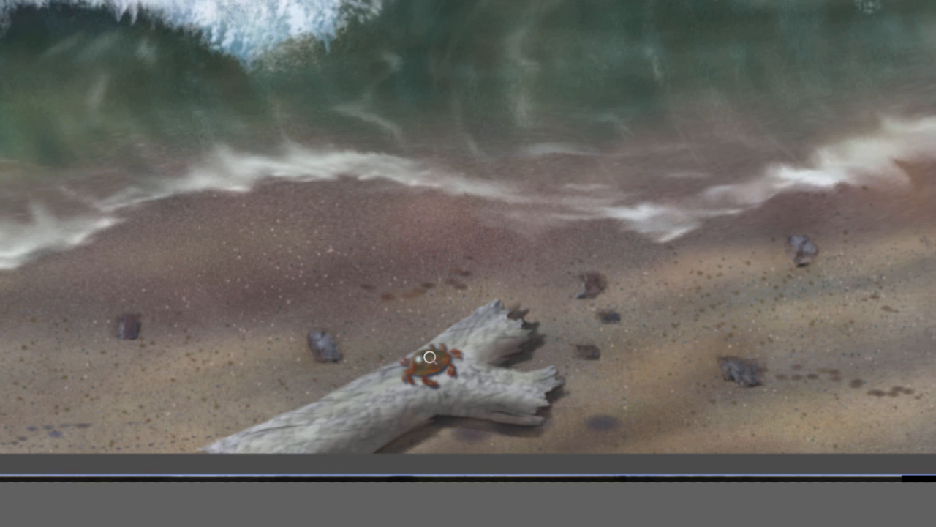